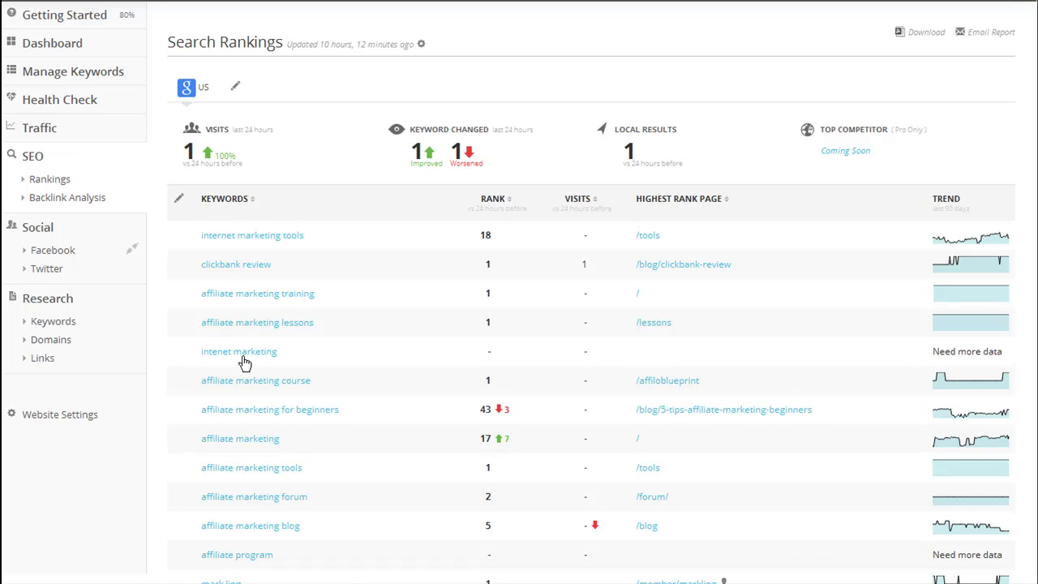
Step: Add 'seo rankings' to the tracked keyword list
{"action": "left_click", "coordinate": [180, 203]}
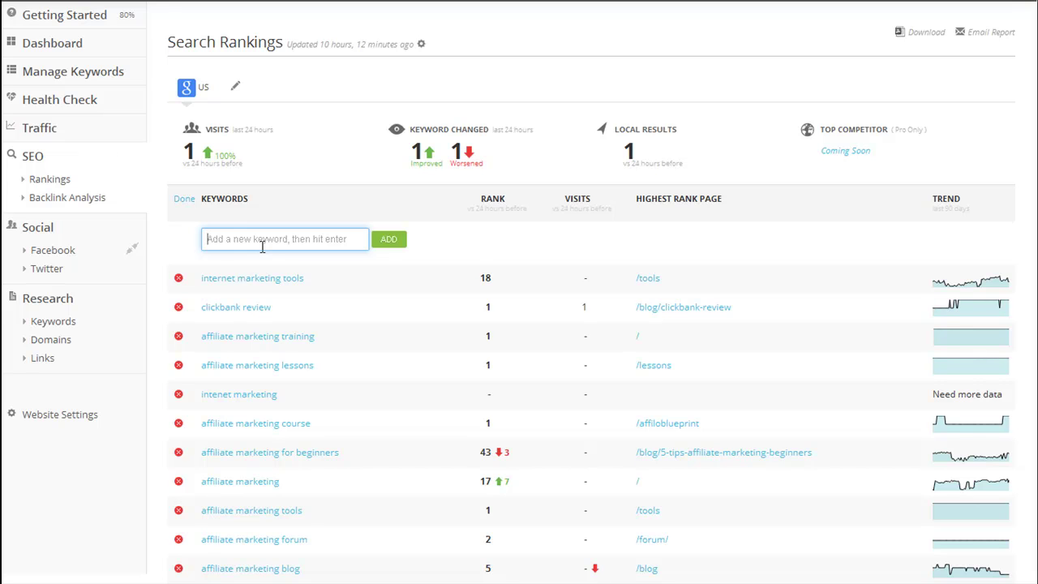
{"action": "type", "text": "seo rankings"}
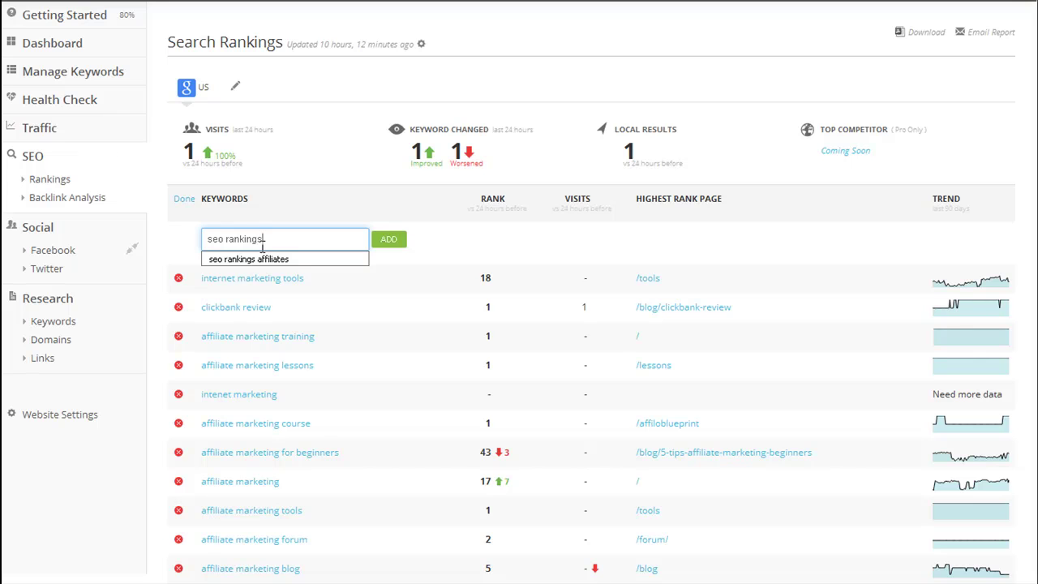
{"action": "left_click", "coordinate": [394, 243]}
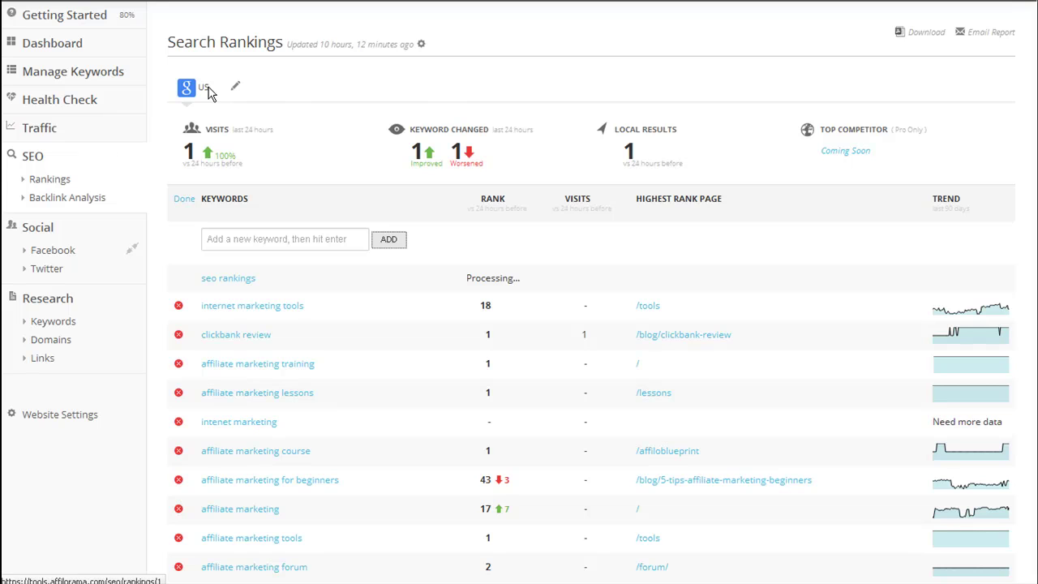
Step: Open the search-engine dropdown beside Google US and scroll through the Google and Bing engines
{"action": "left_click", "coordinate": [235, 88]}
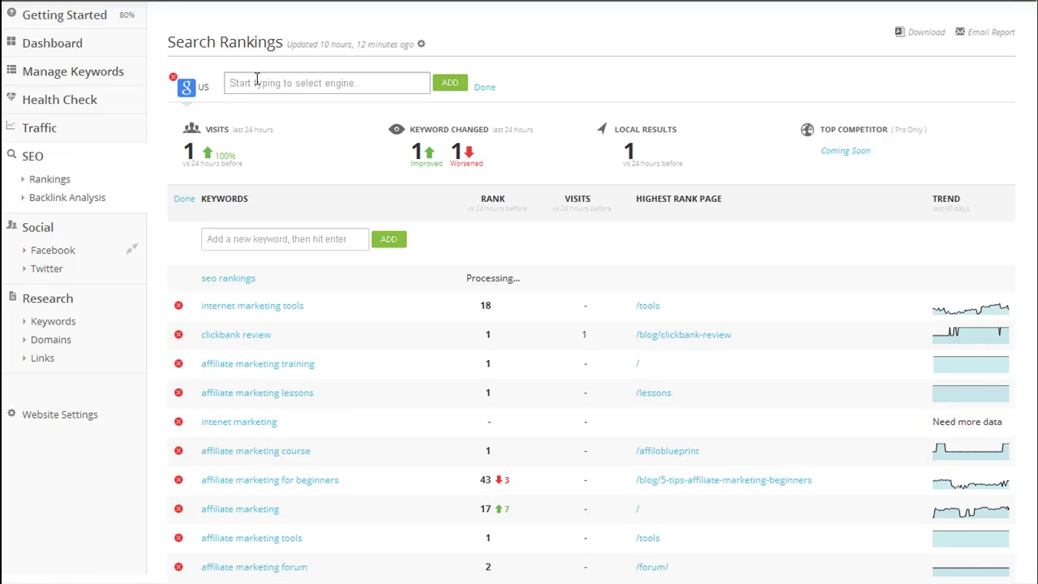
{"action": "left_click", "coordinate": [256, 82]}
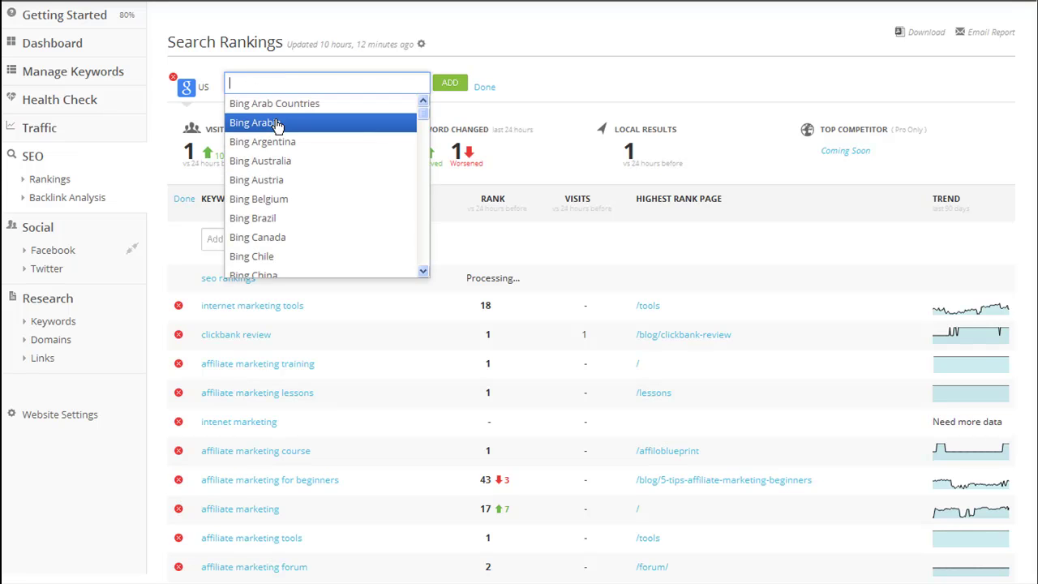
{"action": "scroll", "coordinate": [289, 138], "scroll_direction": "down", "scroll_amount": 2}
{"action": "scroll", "coordinate": [289, 138], "scroll_direction": "down", "scroll_amount": 3}
{"action": "scroll", "coordinate": [288, 138], "scroll_direction": "down", "scroll_amount": 2}
{"action": "scroll", "coordinate": [289, 138], "scroll_direction": "down", "scroll_amount": 2}
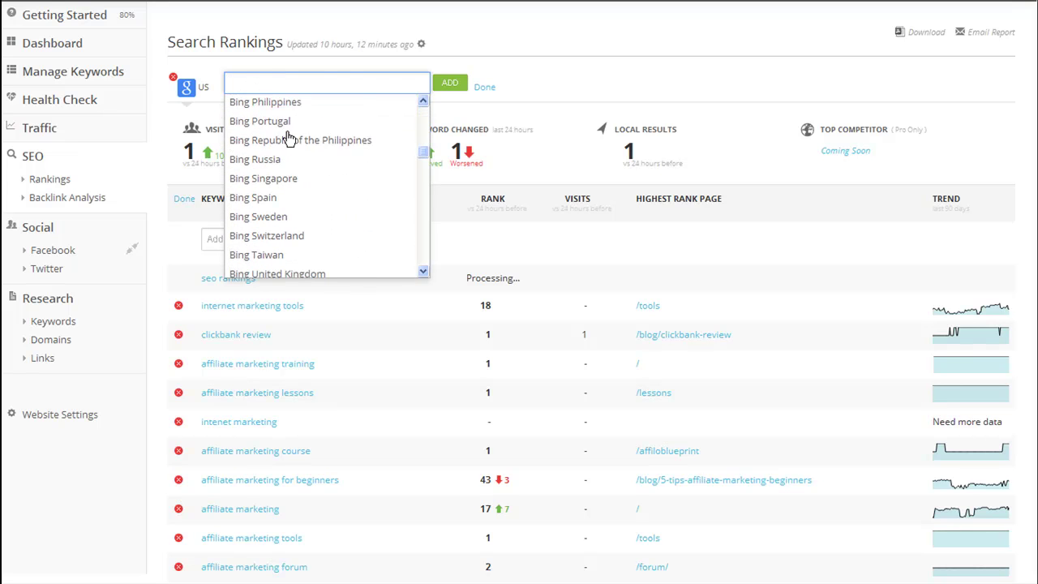
{"action": "scroll", "coordinate": [289, 138], "scroll_direction": "down", "scroll_amount": 1}
{"action": "scroll", "coordinate": [288, 138], "scroll_direction": "down", "scroll_amount": 2}
{"action": "scroll", "coordinate": [289, 138], "scroll_direction": "down", "scroll_amount": 3}
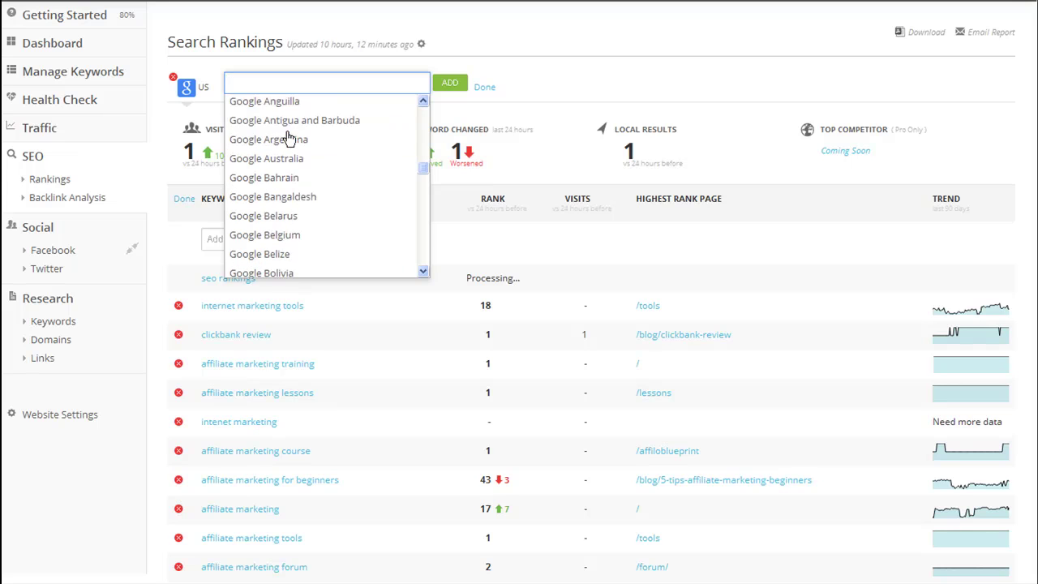
{"action": "scroll", "coordinate": [288, 138], "scroll_direction": "down", "scroll_amount": 1}
{"action": "scroll", "coordinate": [288, 138], "scroll_direction": "down", "scroll_amount": 2}
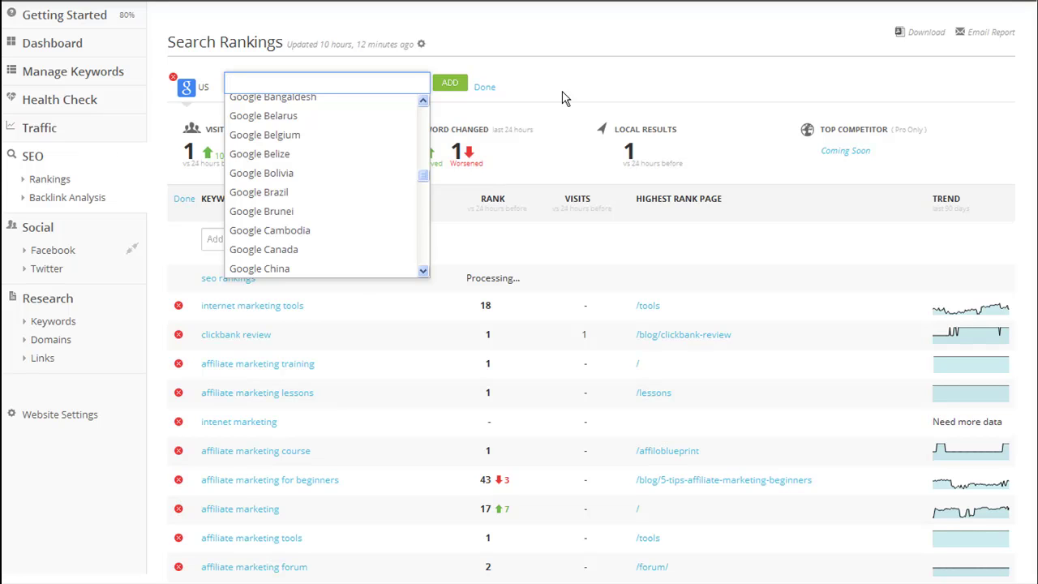
Step: Close the search-engine dropdown without selecting an engine, keeping Google US only
{"action": "left_click", "coordinate": [565, 98]}
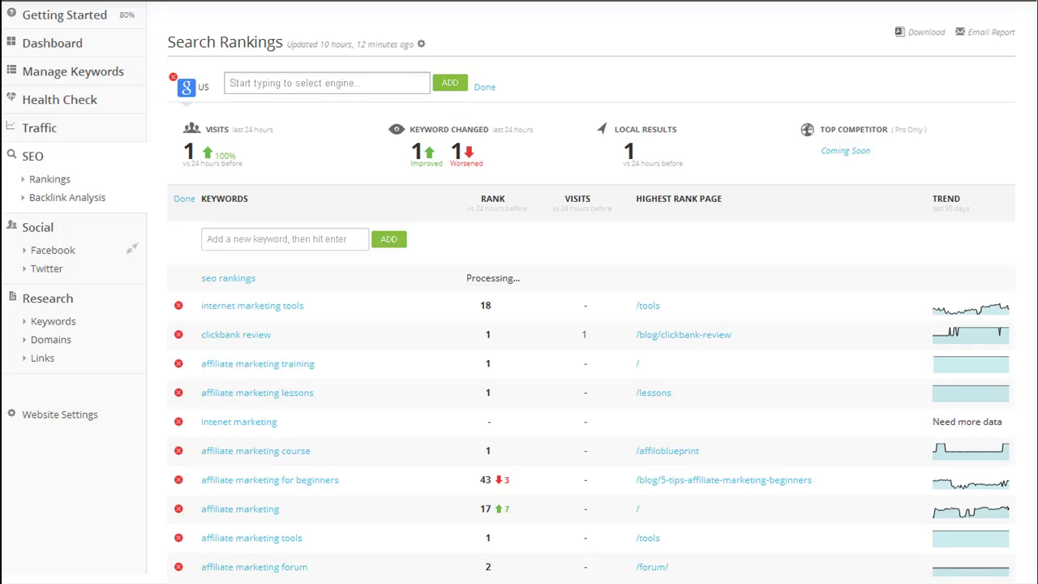
Step: Exit keyword editing via a sidebar link so the rankings table returns
{"action": "left_click", "coordinate": [38, 361]}
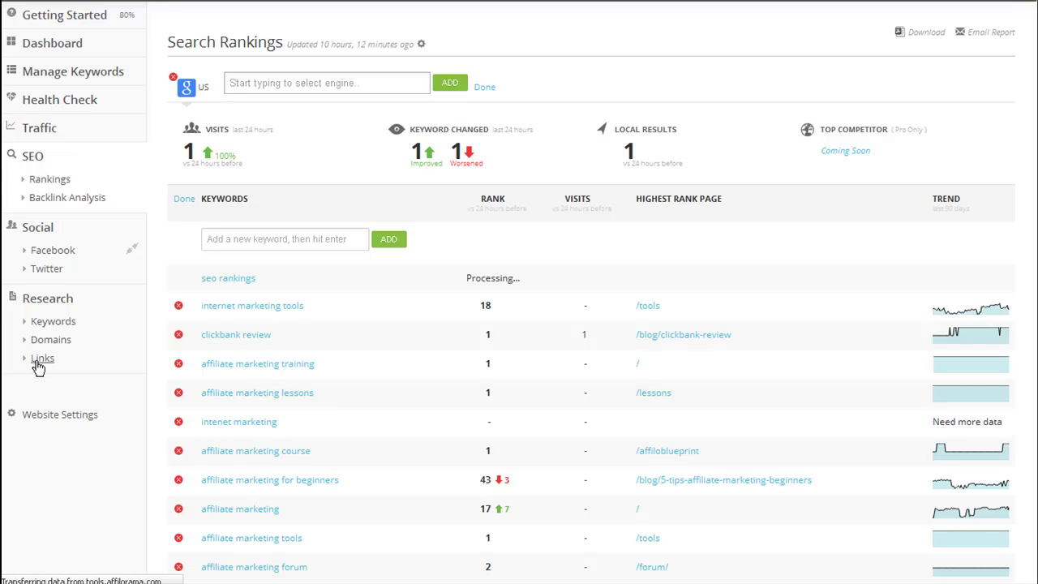